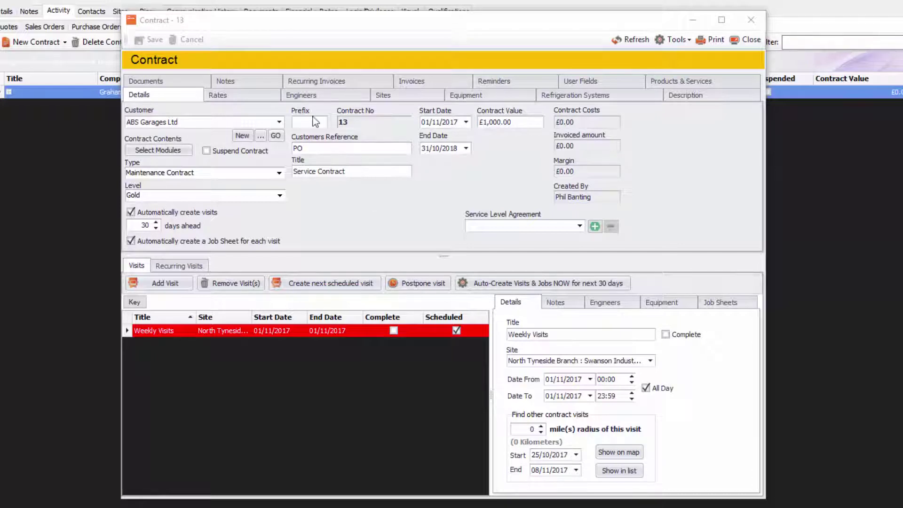
Add a new recurring invoice schedule for ABS Garages Ltd and review the available templates
left_click(318, 83)
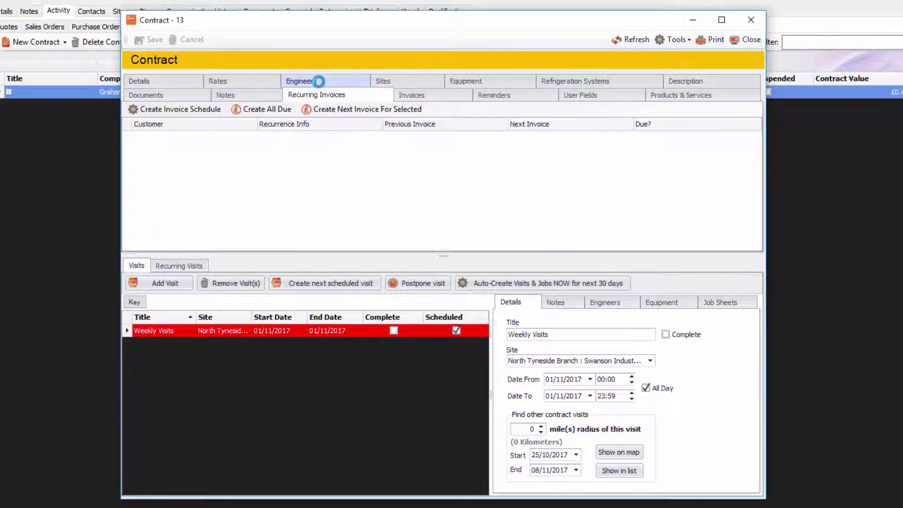
left_click(181, 110)
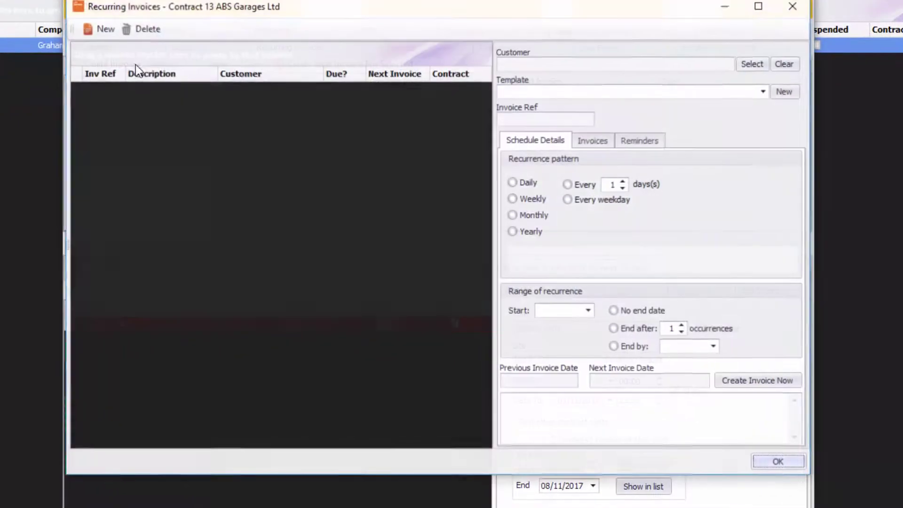
left_click(89, 28)
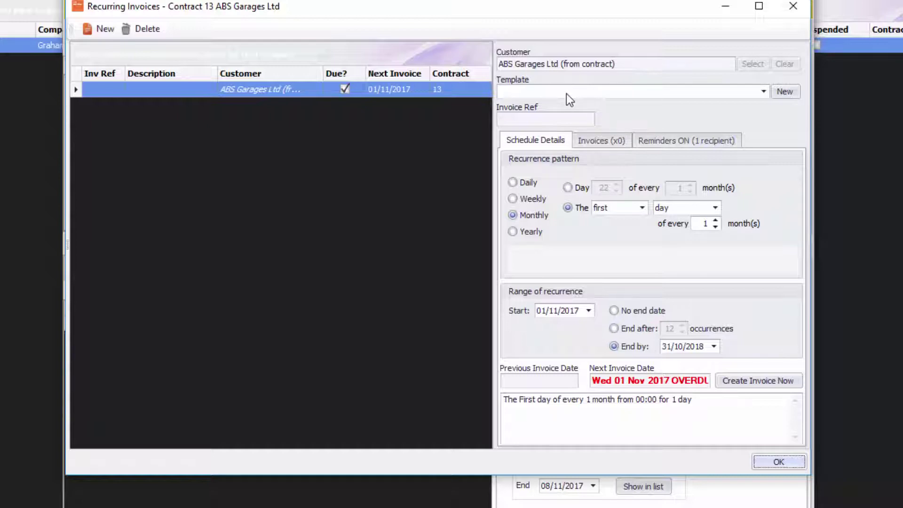
left_click(762, 92)
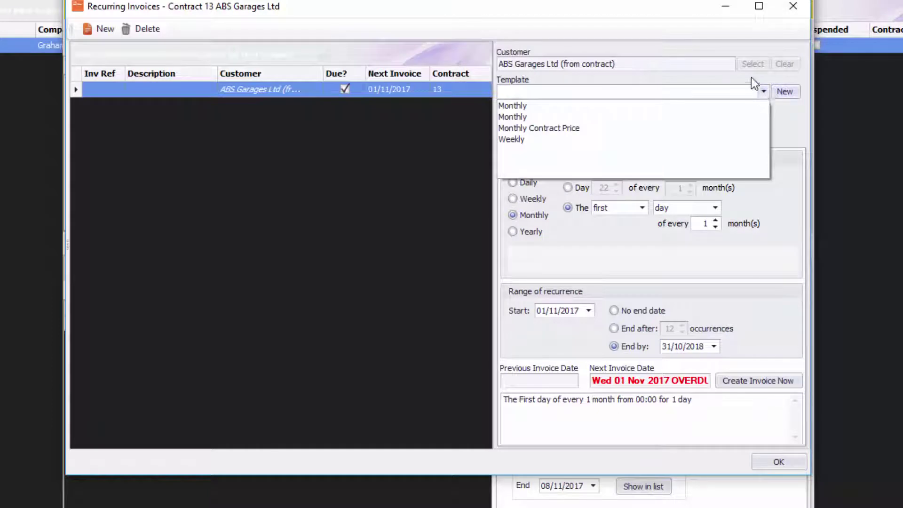
Create an invoice template described as 'Weekly Invoice' with category Service Call Out
left_click(744, 87)
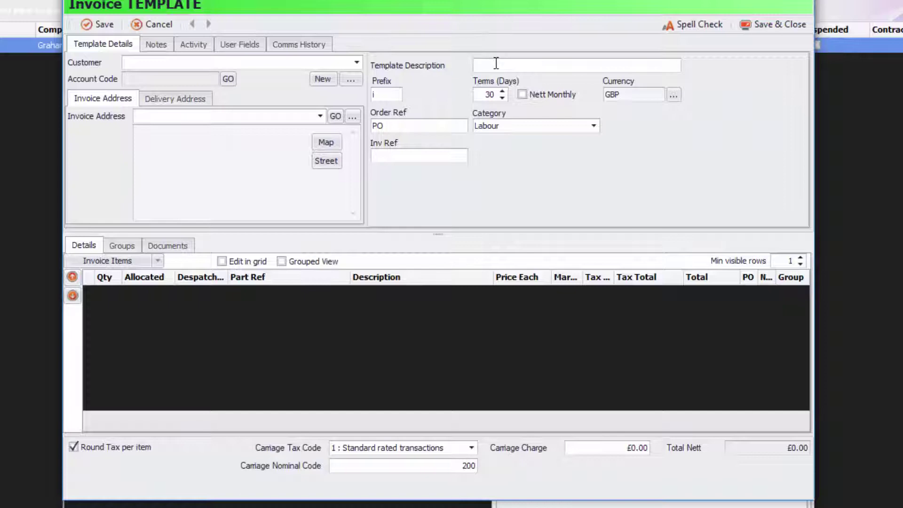
type("Weekly Invoice")
left_click(594, 125)
left_click(534, 174)
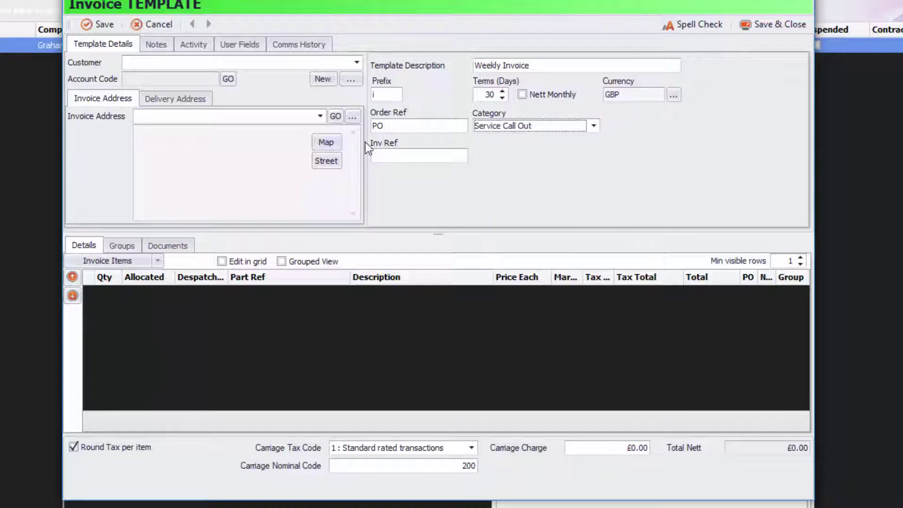
left_click(410, 157)
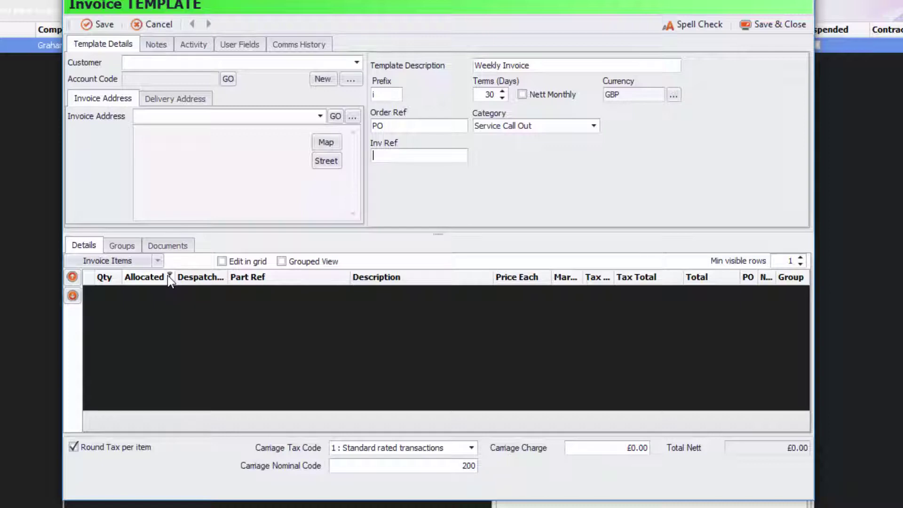
Add the Service product SOR item 87678 at £120.00 to the template's items
left_click(158, 262)
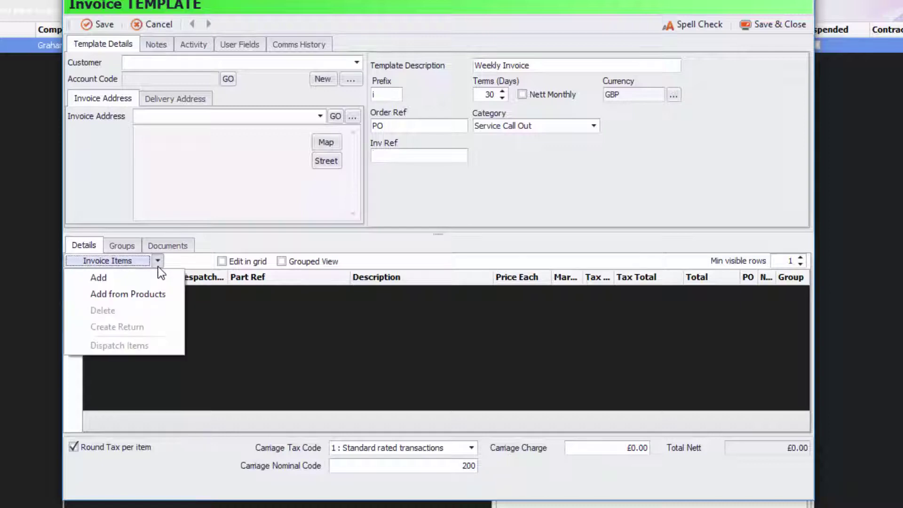
left_click(148, 291)
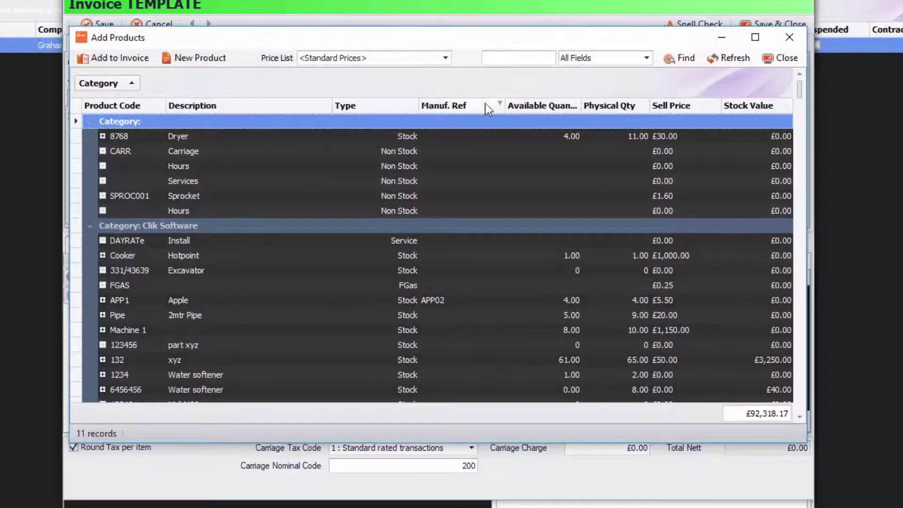
left_click(414, 104)
left_click(425, 170)
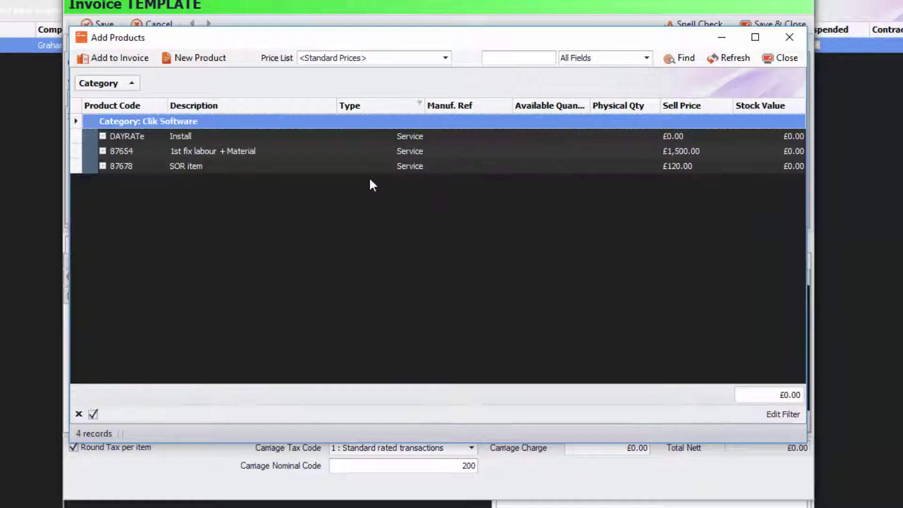
left_click(183, 168)
left_click(123, 61)
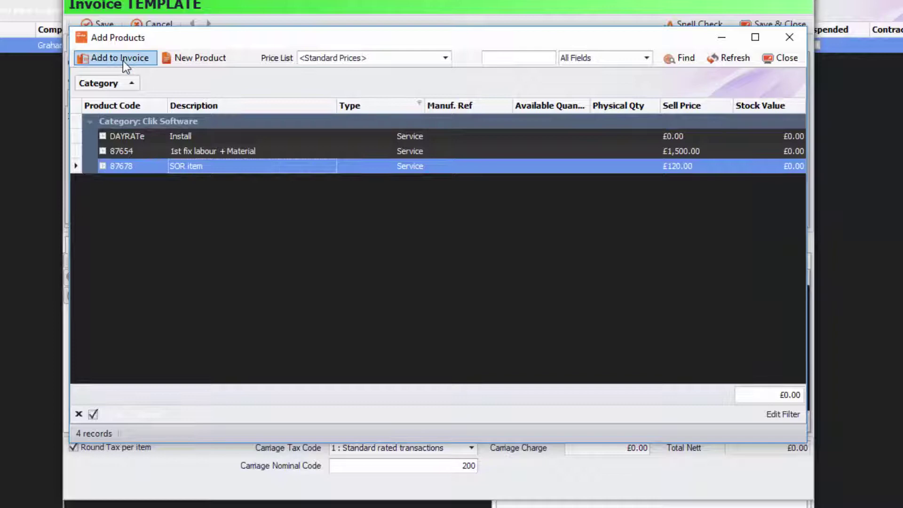
left_click(766, 58)
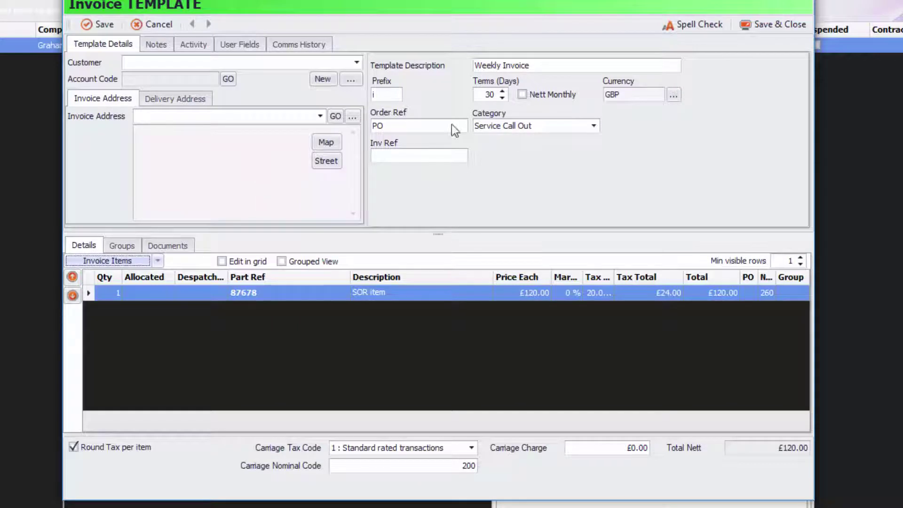
Save the template and make the schedule recur weekly on Wednesday with no end date
left_click(769, 25)
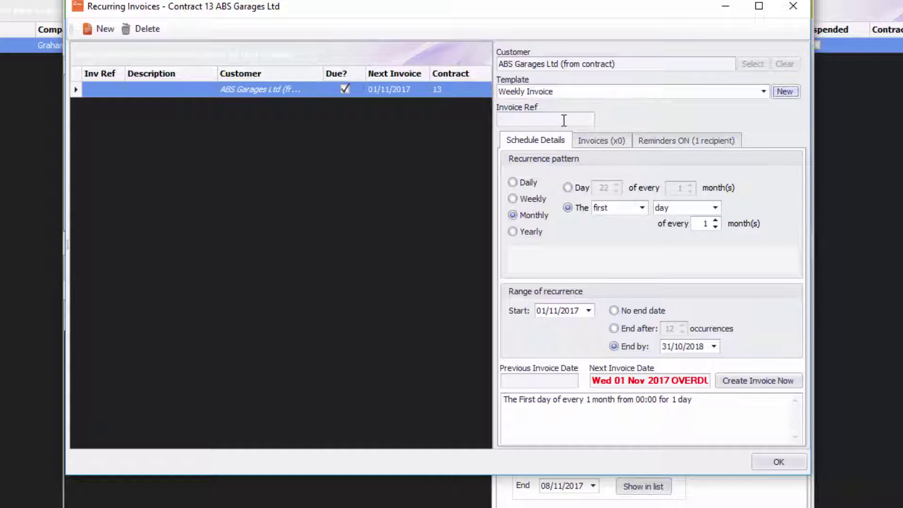
left_click(513, 198)
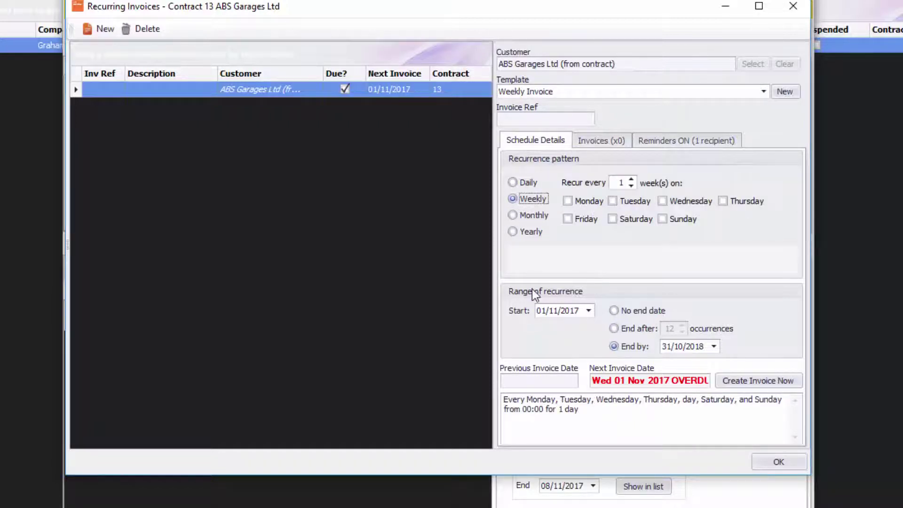
left_click(678, 203)
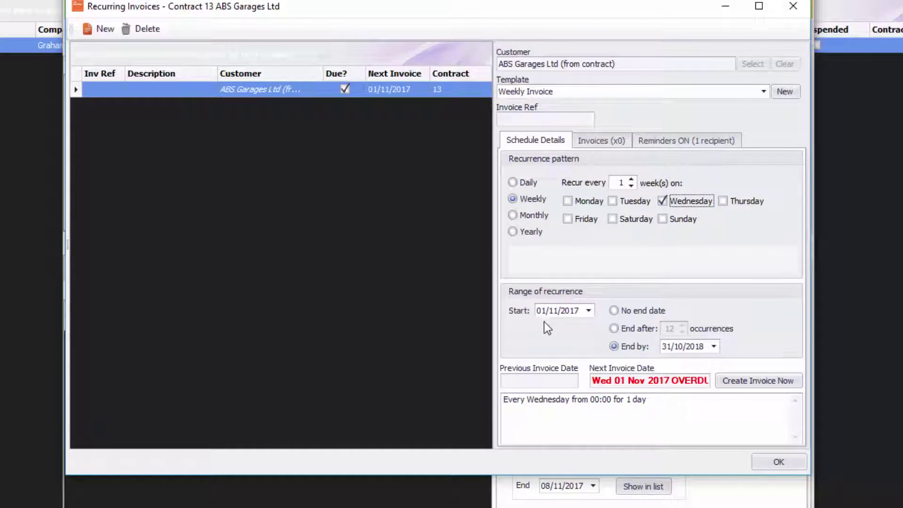
left_click(614, 311)
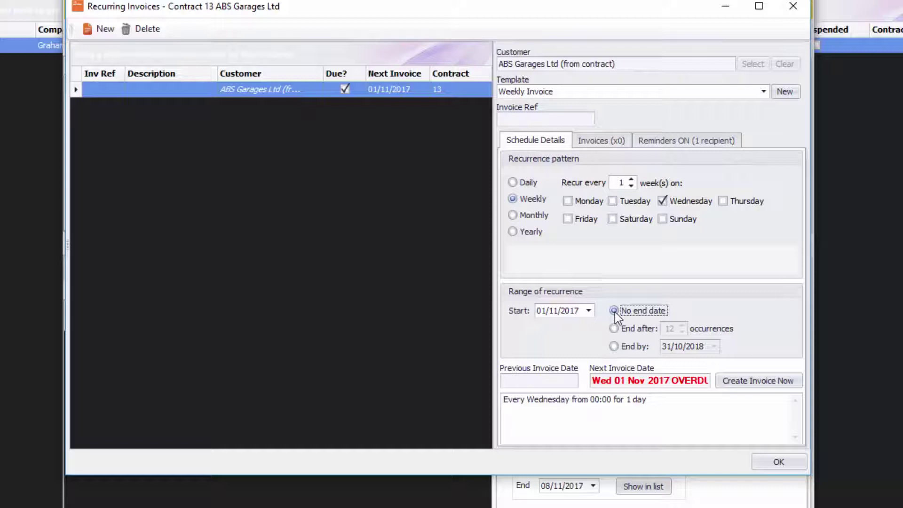
Set reminders to go out 14 days ahead of each invoice
left_click(671, 144)
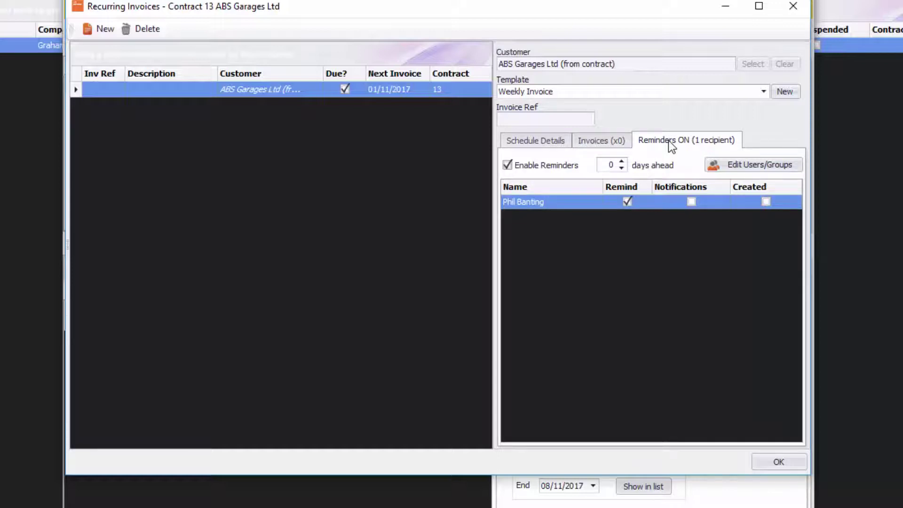
left_click(616, 168)
double_click(616, 168)
type("14")
left_click(555, 143)
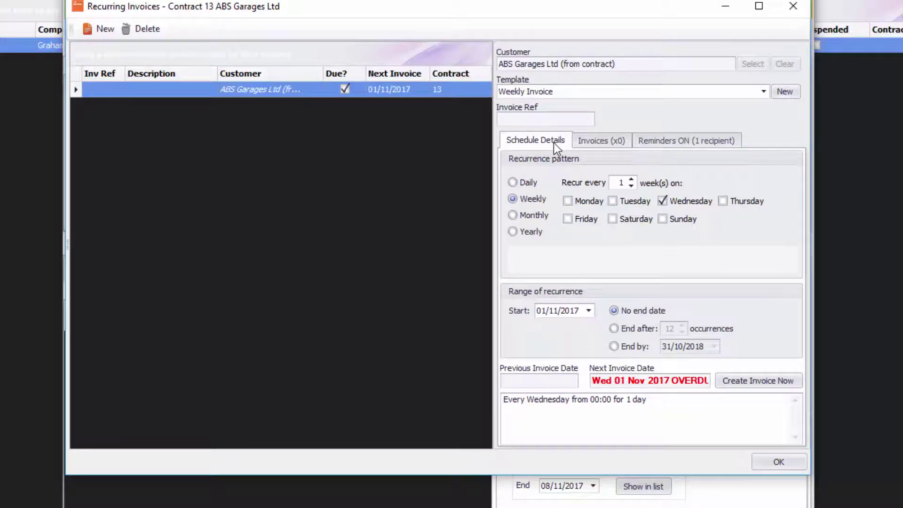
Save the new ABS Garages Ltd schedule and check its overdue next invoice date
left_click(777, 463)
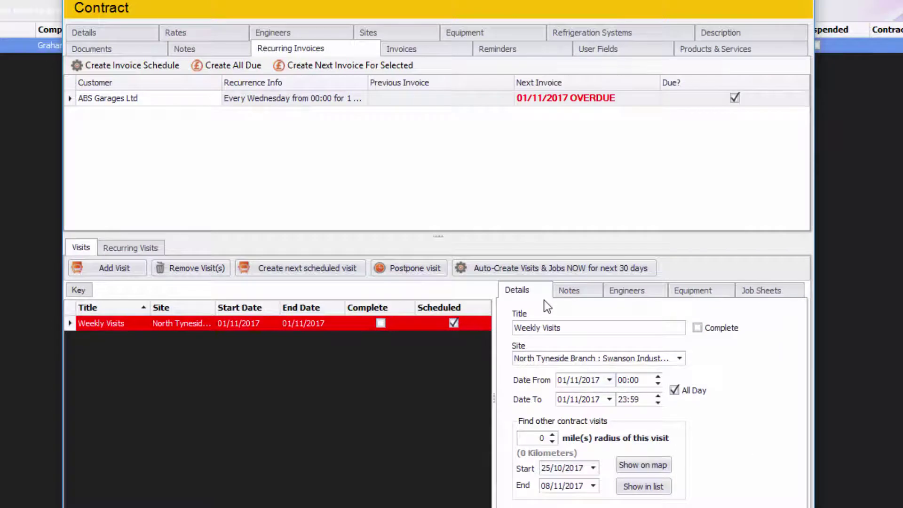
left_click(364, 194)
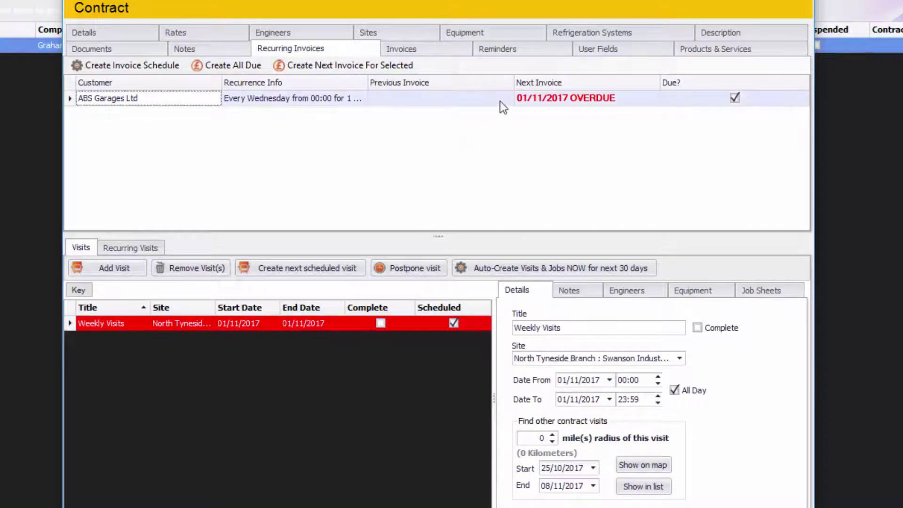
left_click(539, 102)
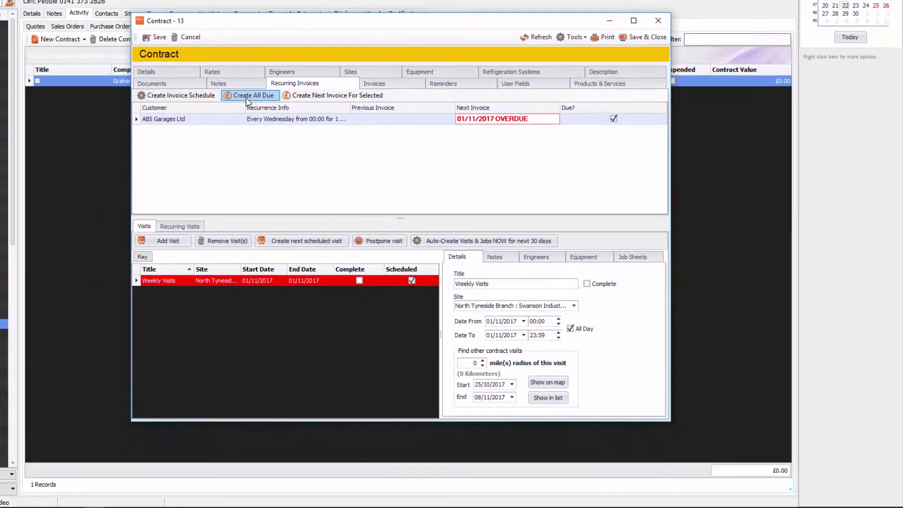
Generate the due weekly invoice and save contract 13, moving its next invoice to 08/11/2017
left_click(246, 100)
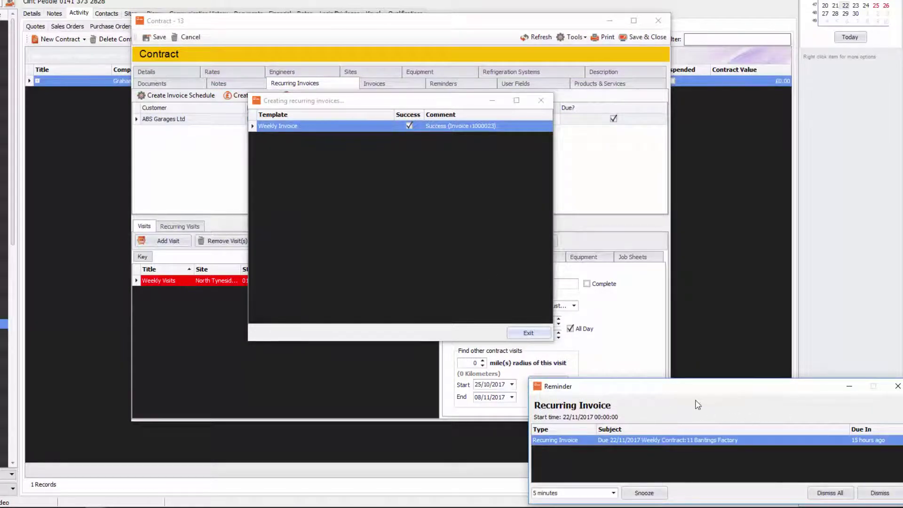
left_click(894, 495)
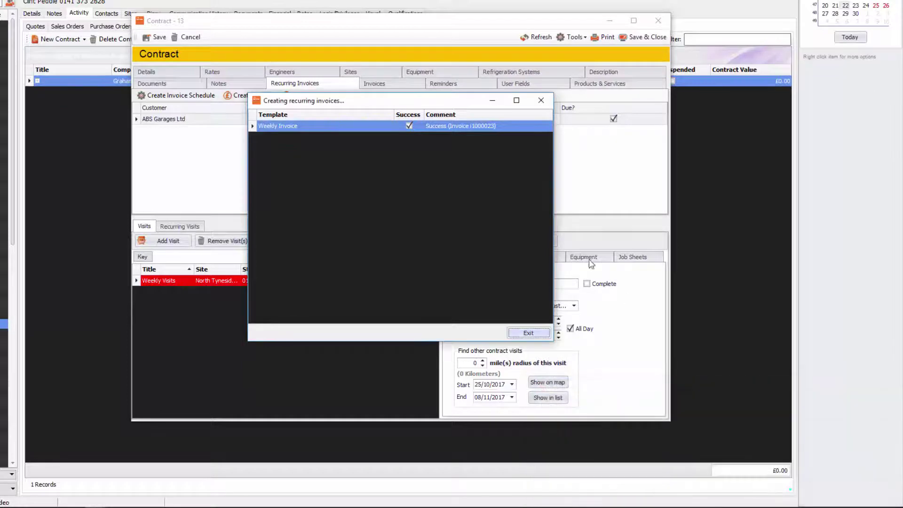
left_click(528, 333)
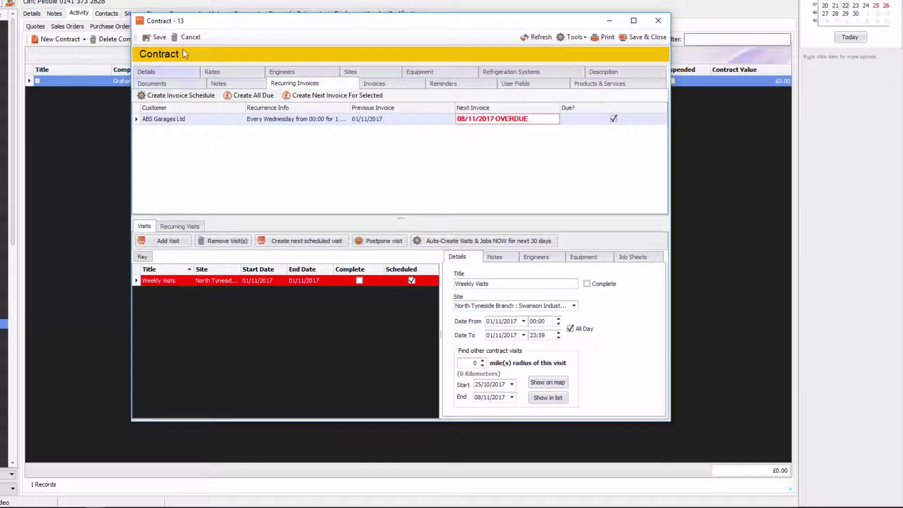
left_click(157, 39)
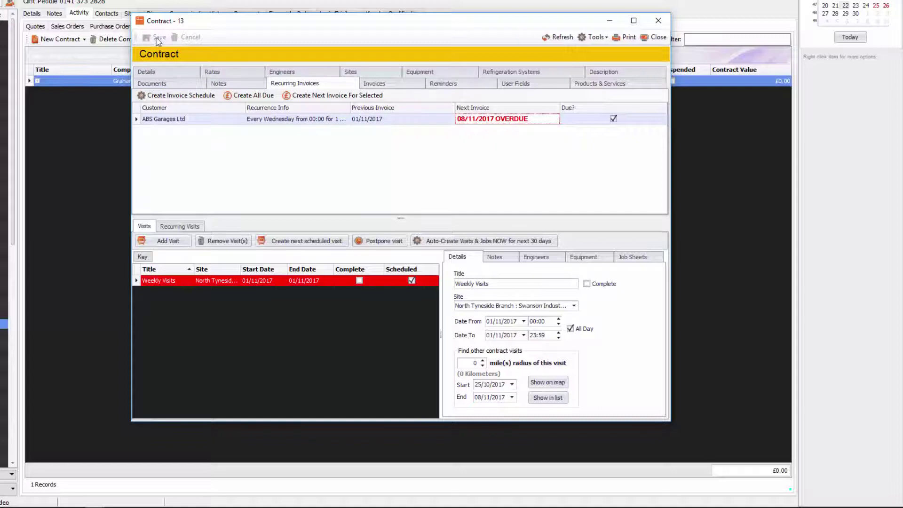
Close contract 13 and open Process Recurring Invoices from the Invoicing module
left_click(654, 38)
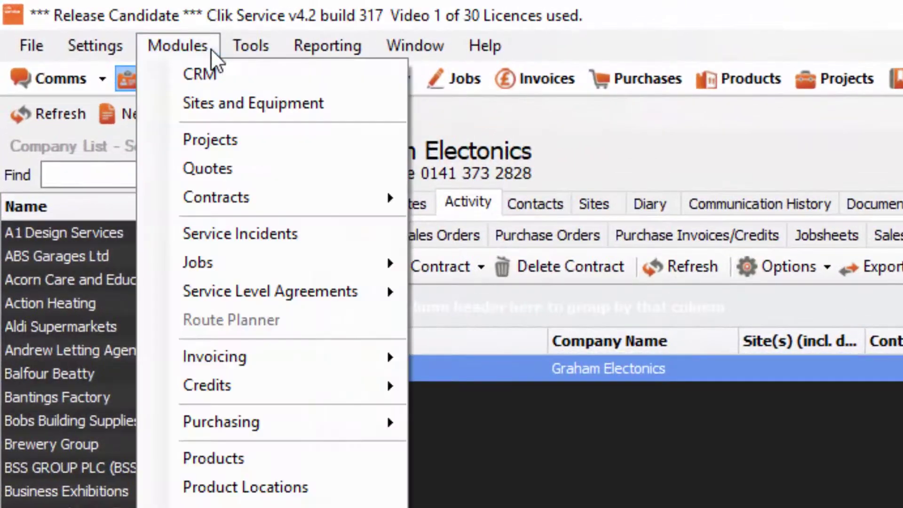
mouse_move(233, 361)
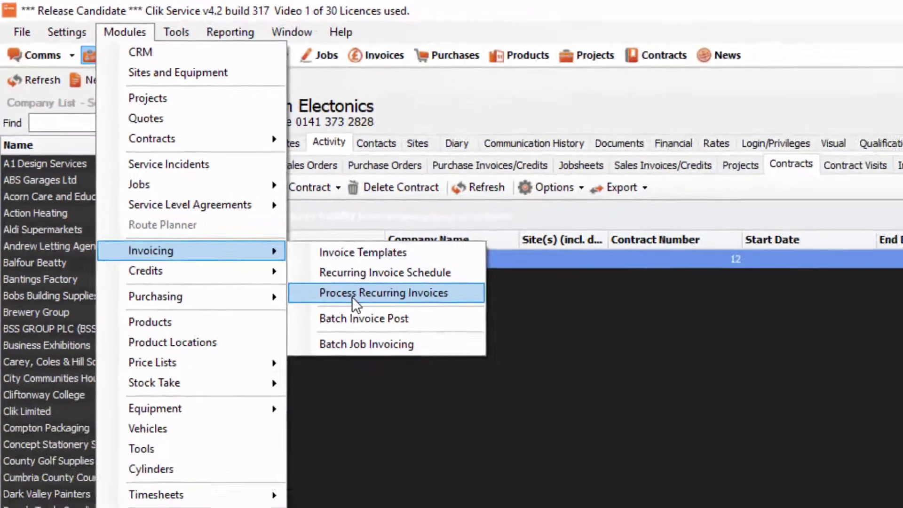
left_click(501, 423)
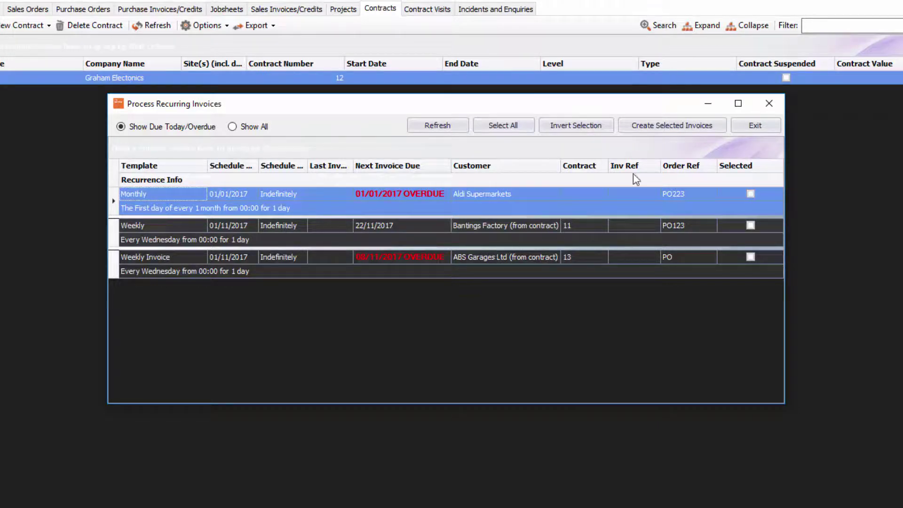
Create invoices for all three due schedules, then close the results and processing windows
left_click(509, 128)
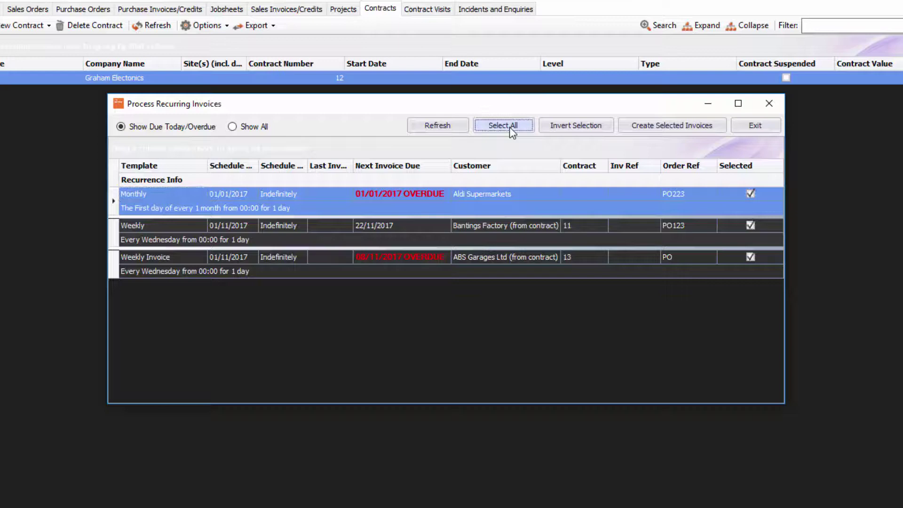
left_click(685, 127)
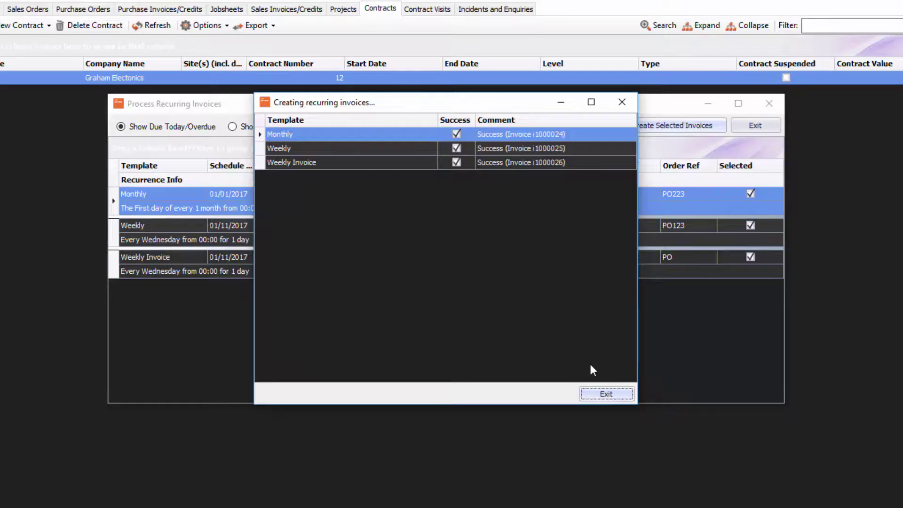
left_click(615, 398)
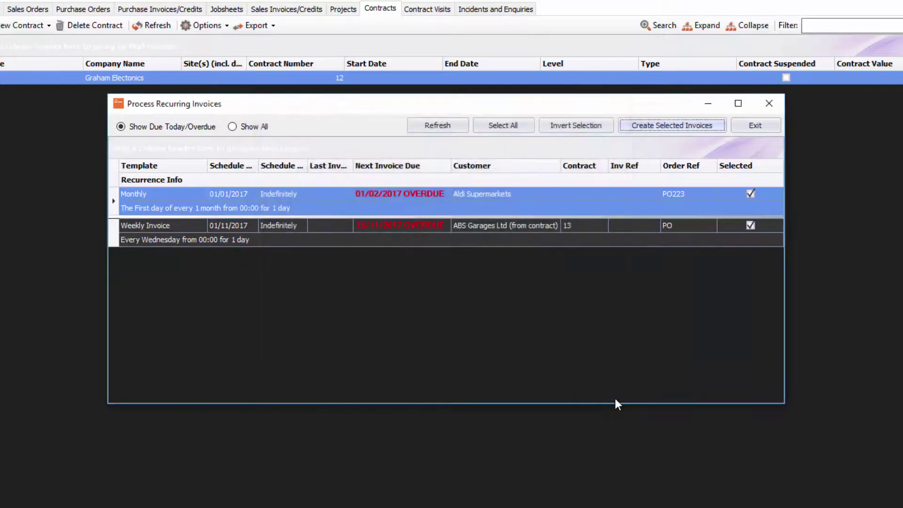
left_click(763, 131)
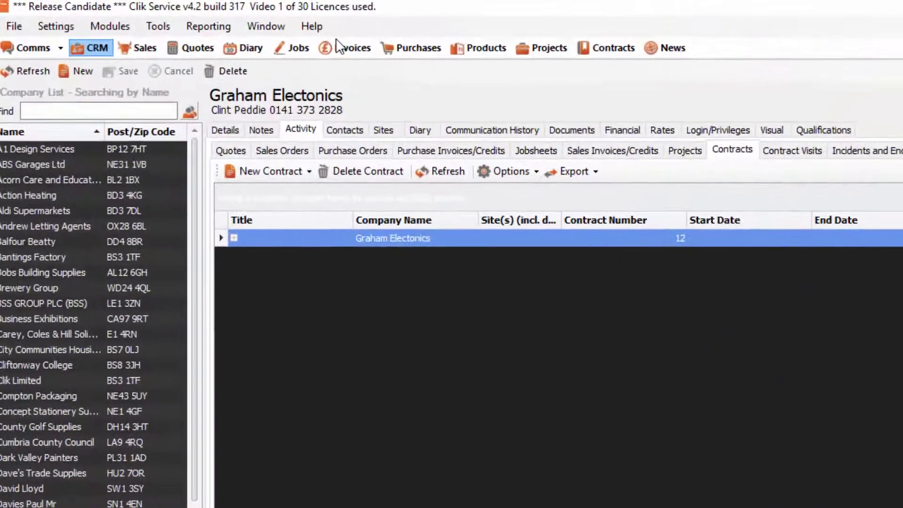
Open invoice 1000023 and view its linked contract 13 under Activity > Contracts
left_click(340, 47)
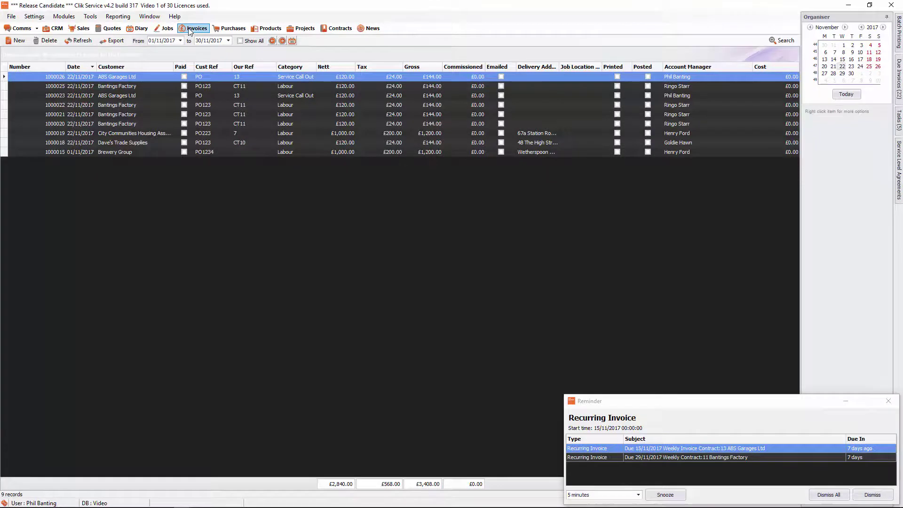
left_click(127, 96)
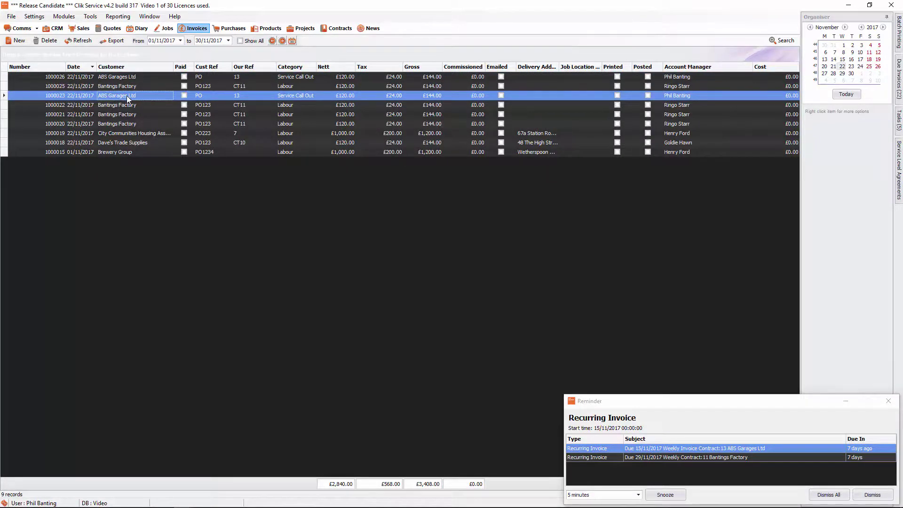
double_click(127, 96)
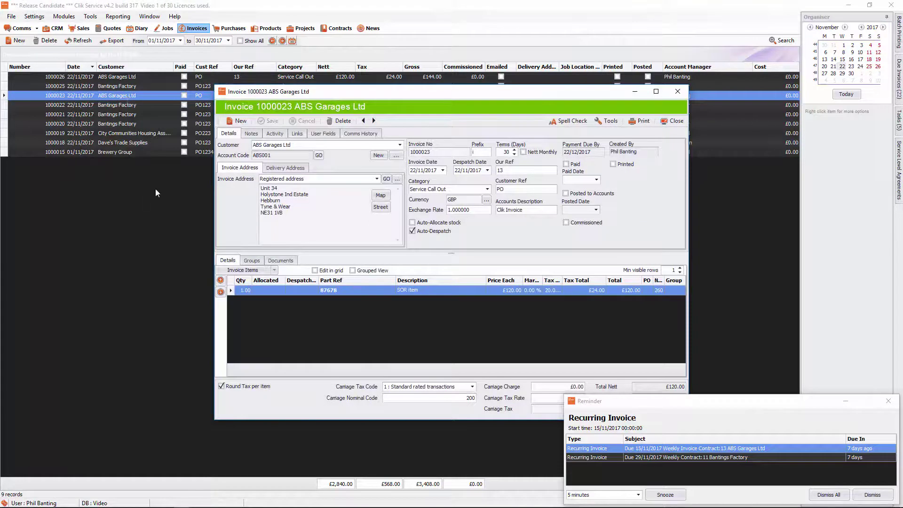
left_click(275, 133)
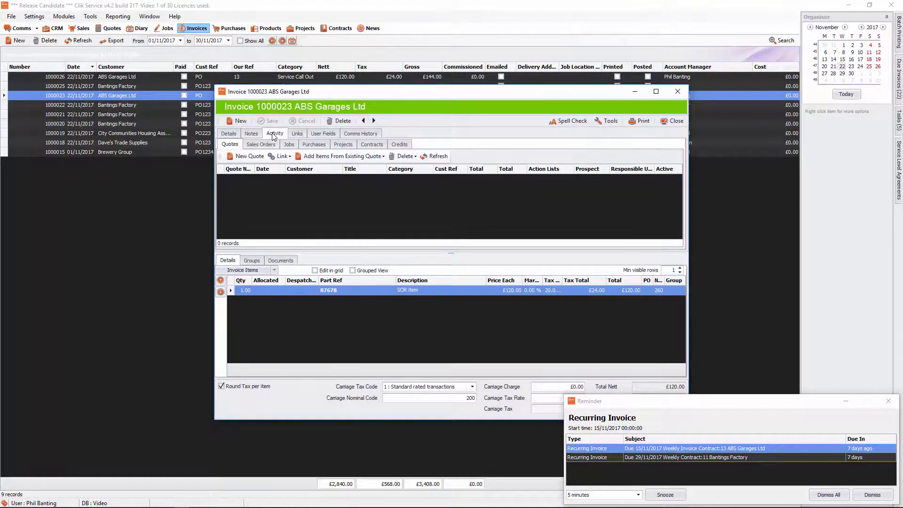
left_click(371, 145)
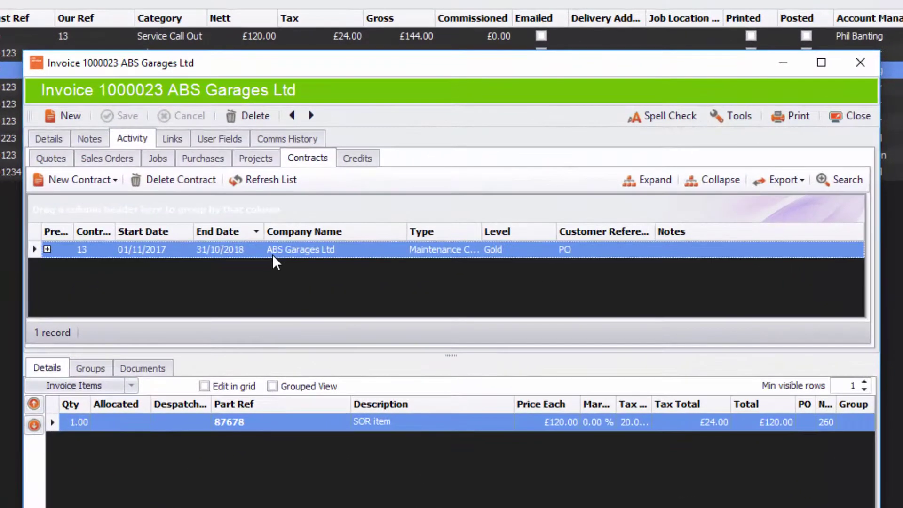
double_click(272, 254)
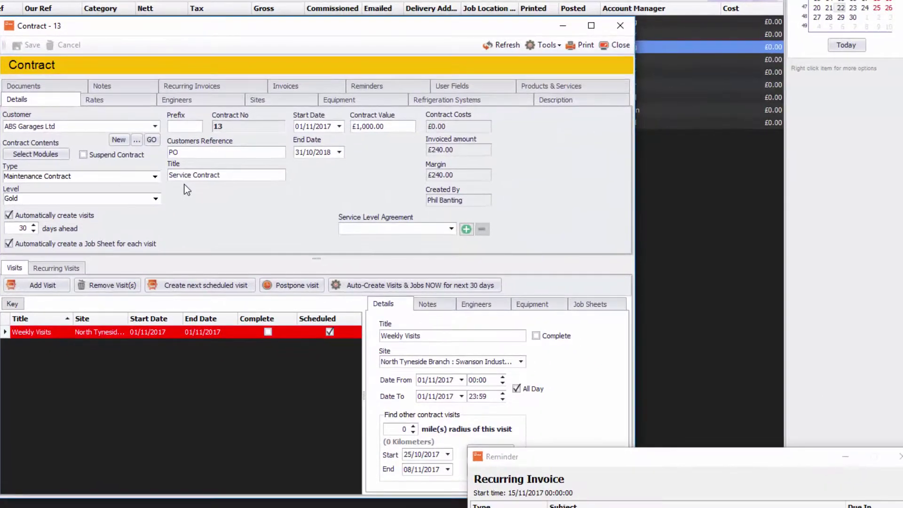
left_click(283, 86)
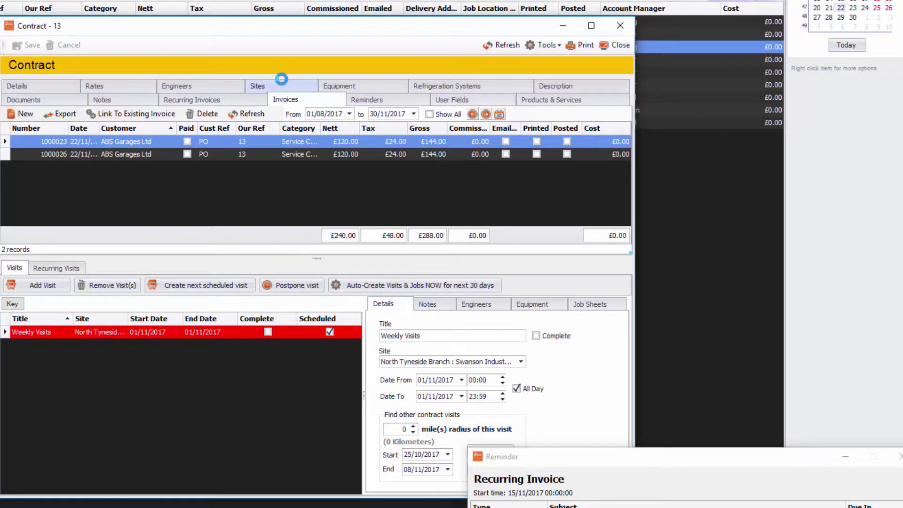
left_click(204, 101)
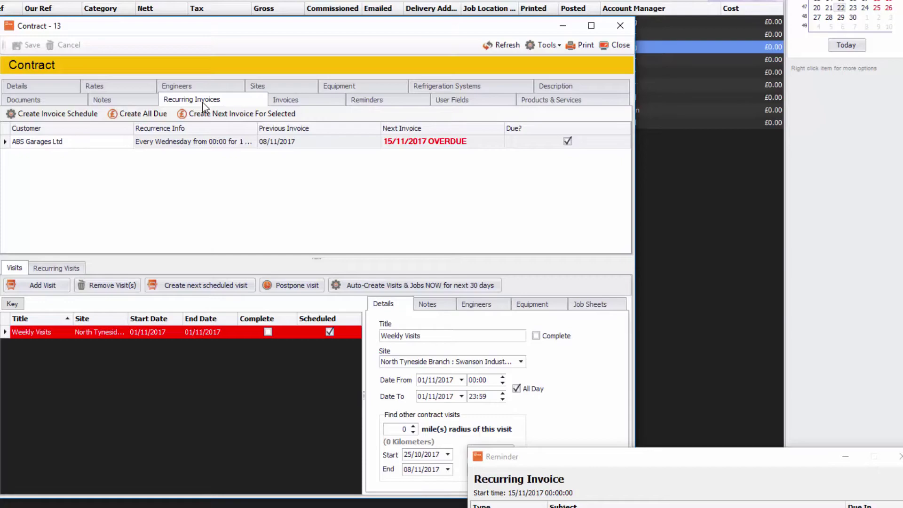
left_click(620, 45)
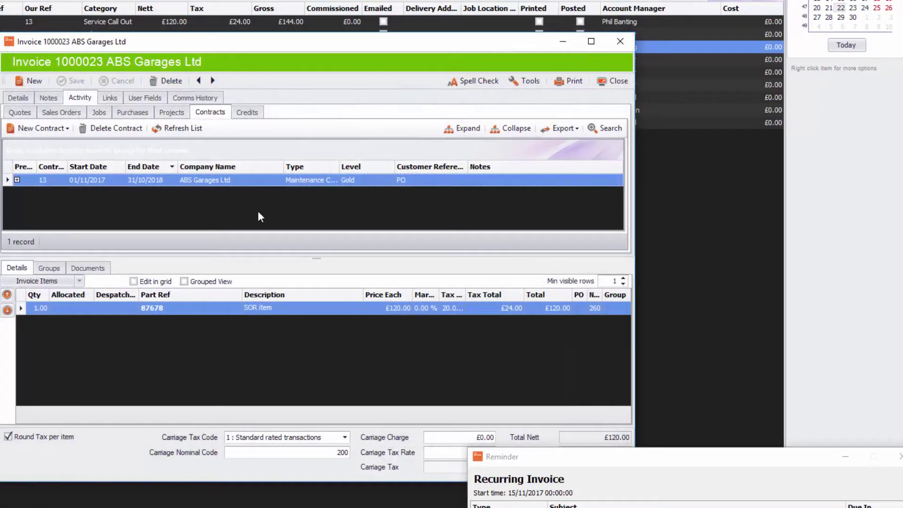